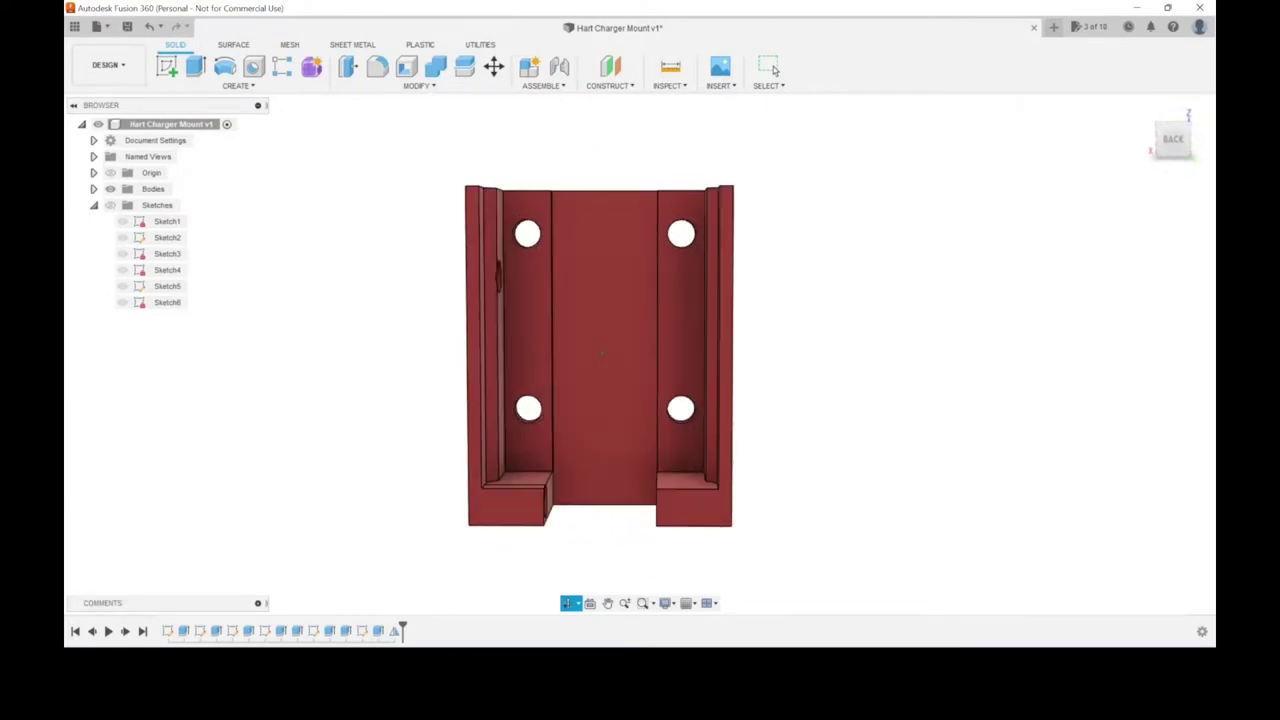
Step: Exit orbit mode by switching back to the Select tool
click(773, 70)
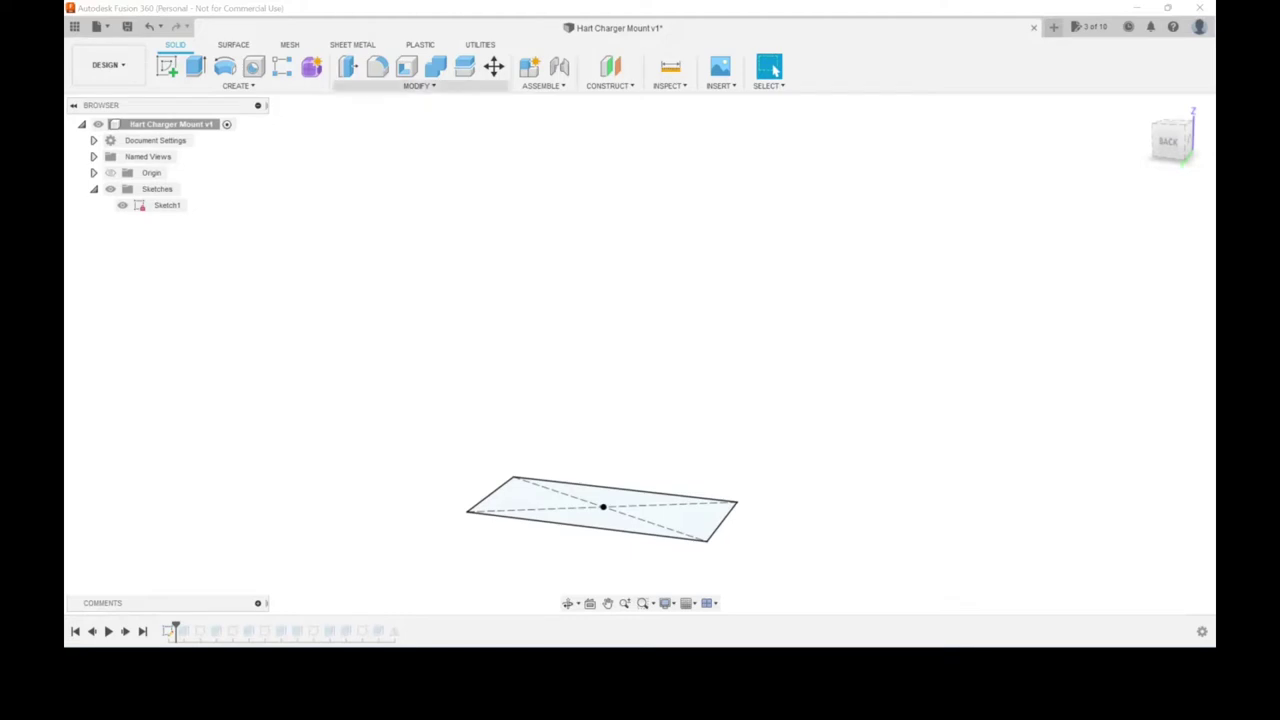
click(418, 85)
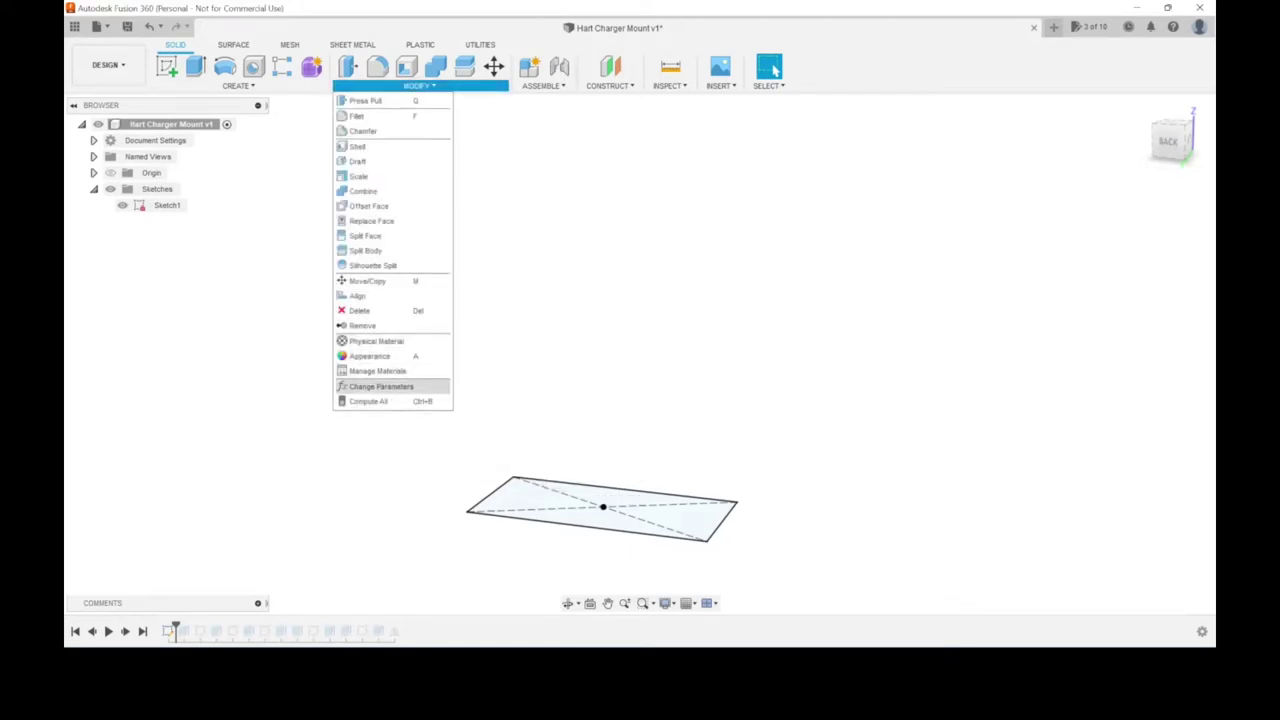
click(380, 386)
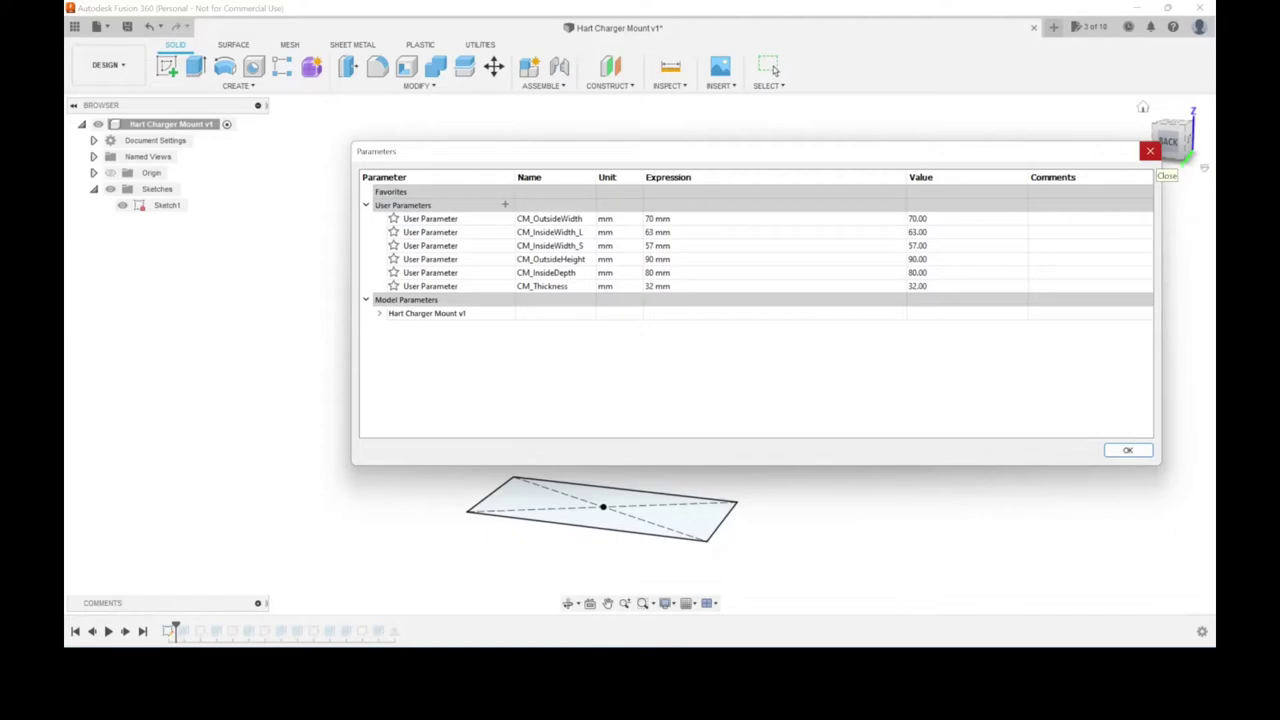
click(1150, 151)
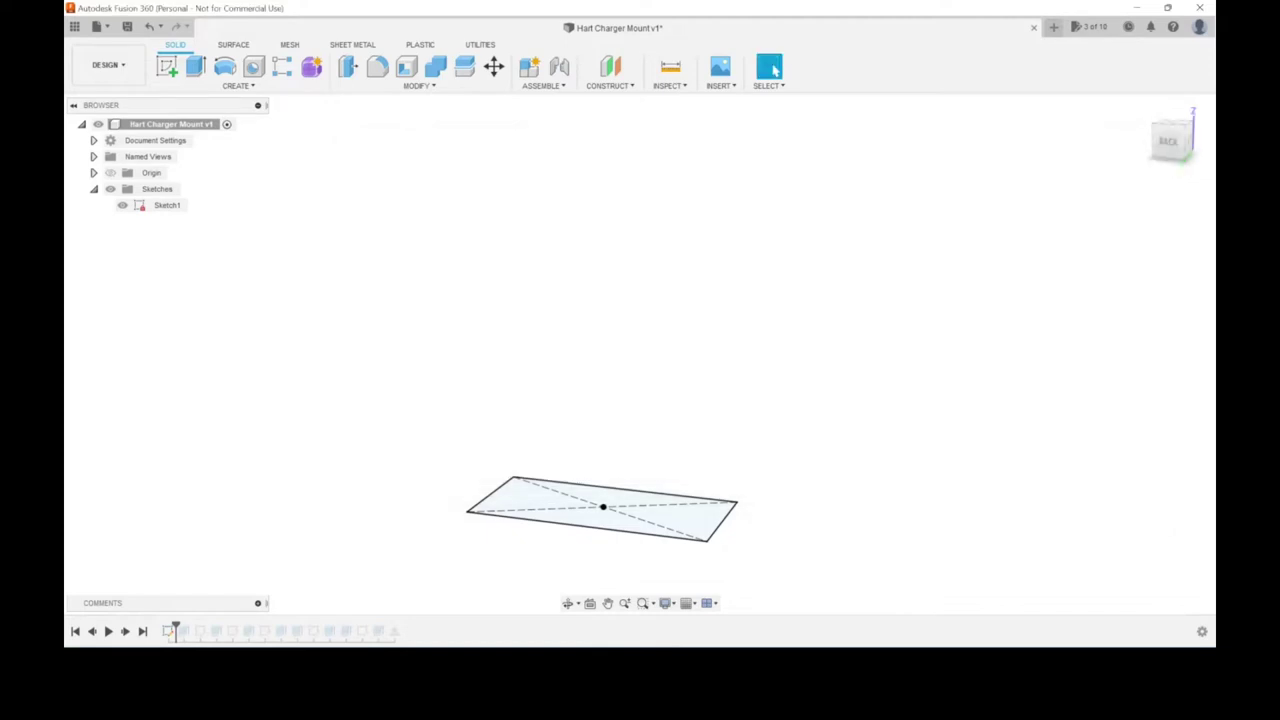
Step: Step the timeline past Extrude1, Sketch2 and Extrude2 to reveal the grooved hollow box
drag(175, 630, 191, 630)
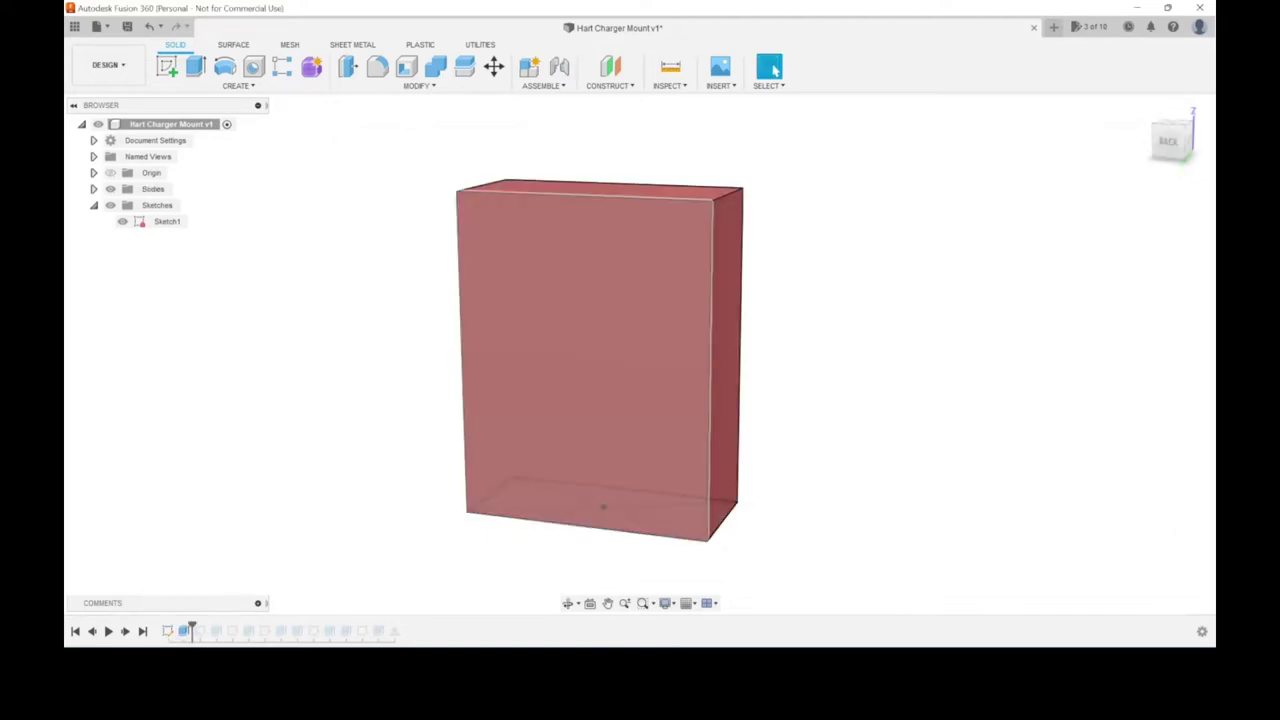
shift+middle_drag(603, 507, 603, 470)
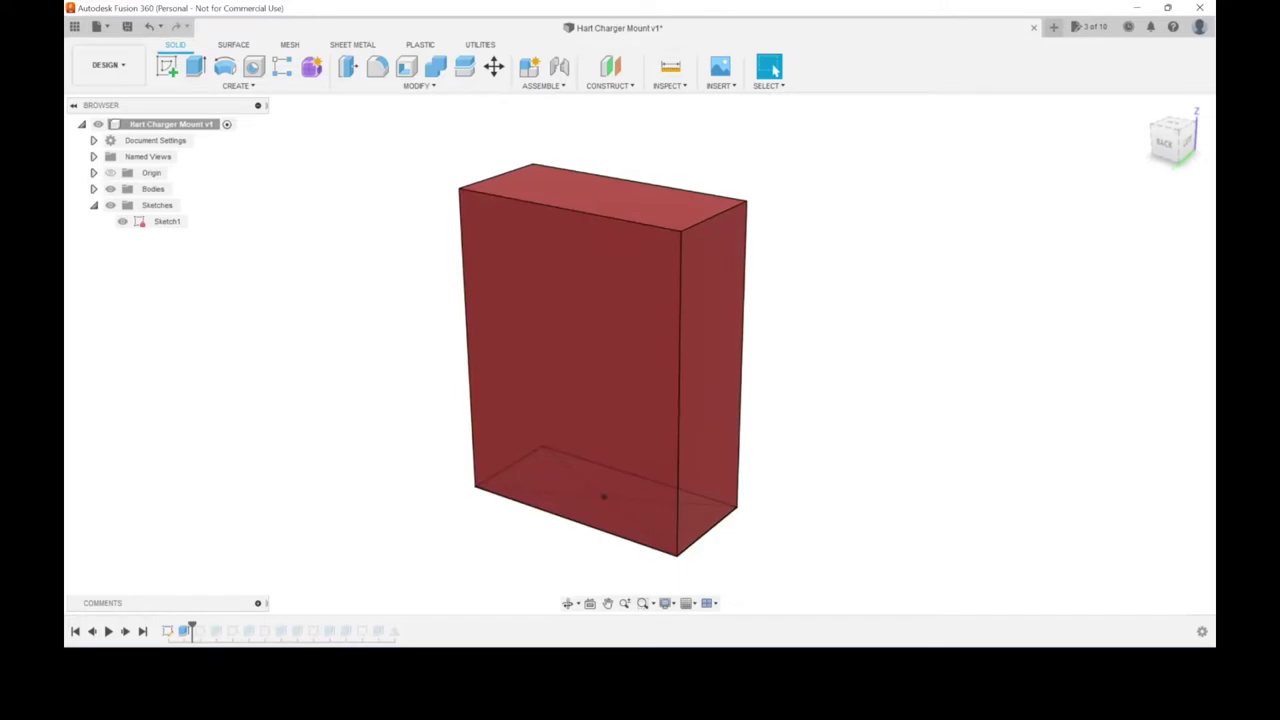
drag(191, 630, 208, 630)
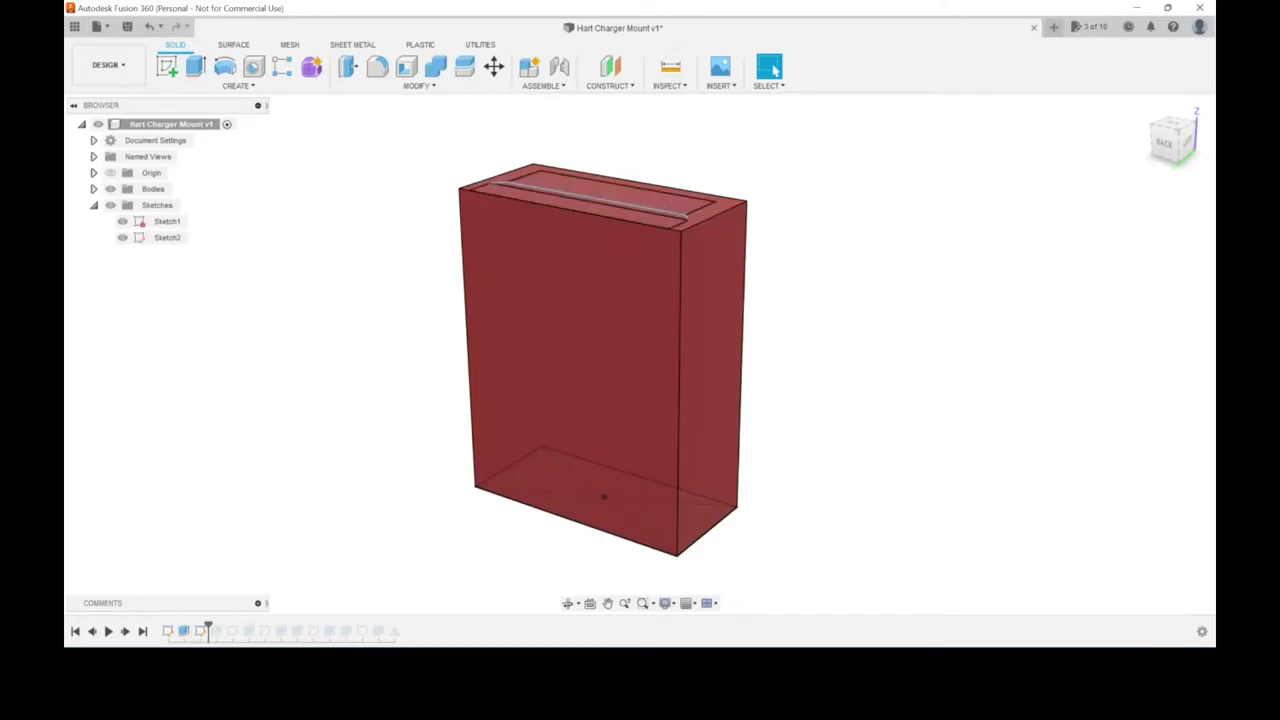
shift+middle_drag(603, 497, 605, 372)
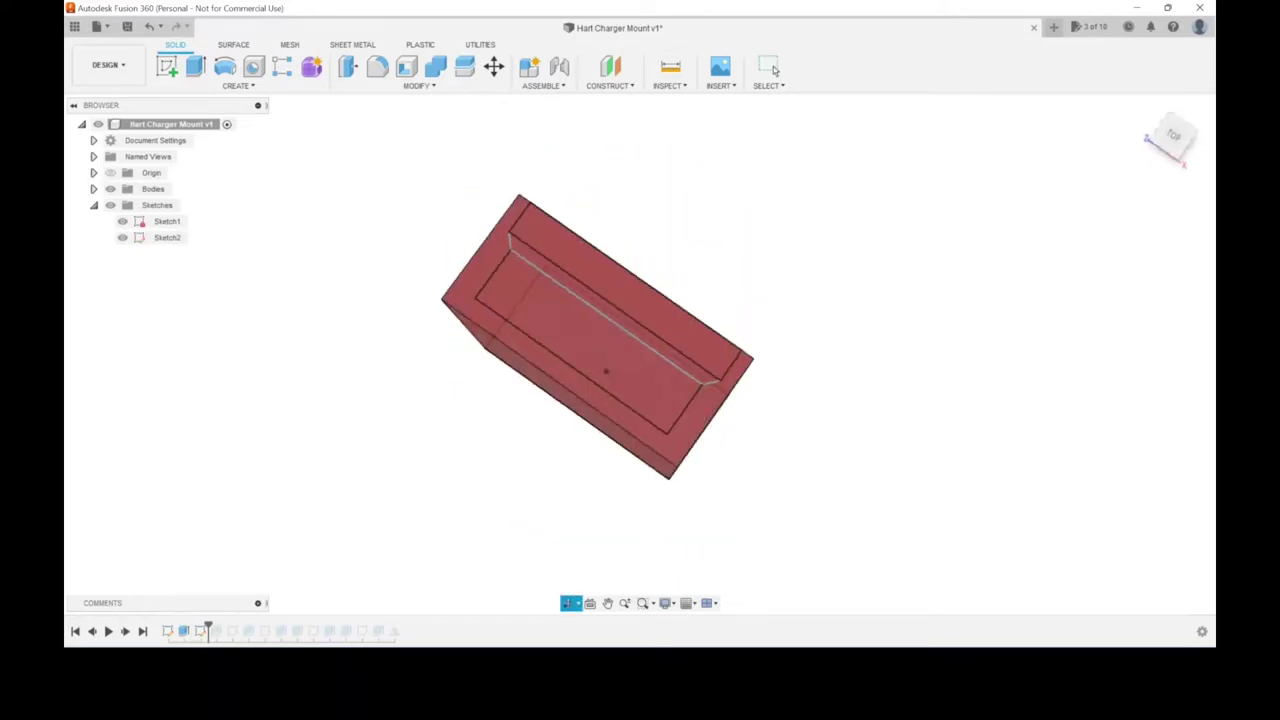
click(773, 70)
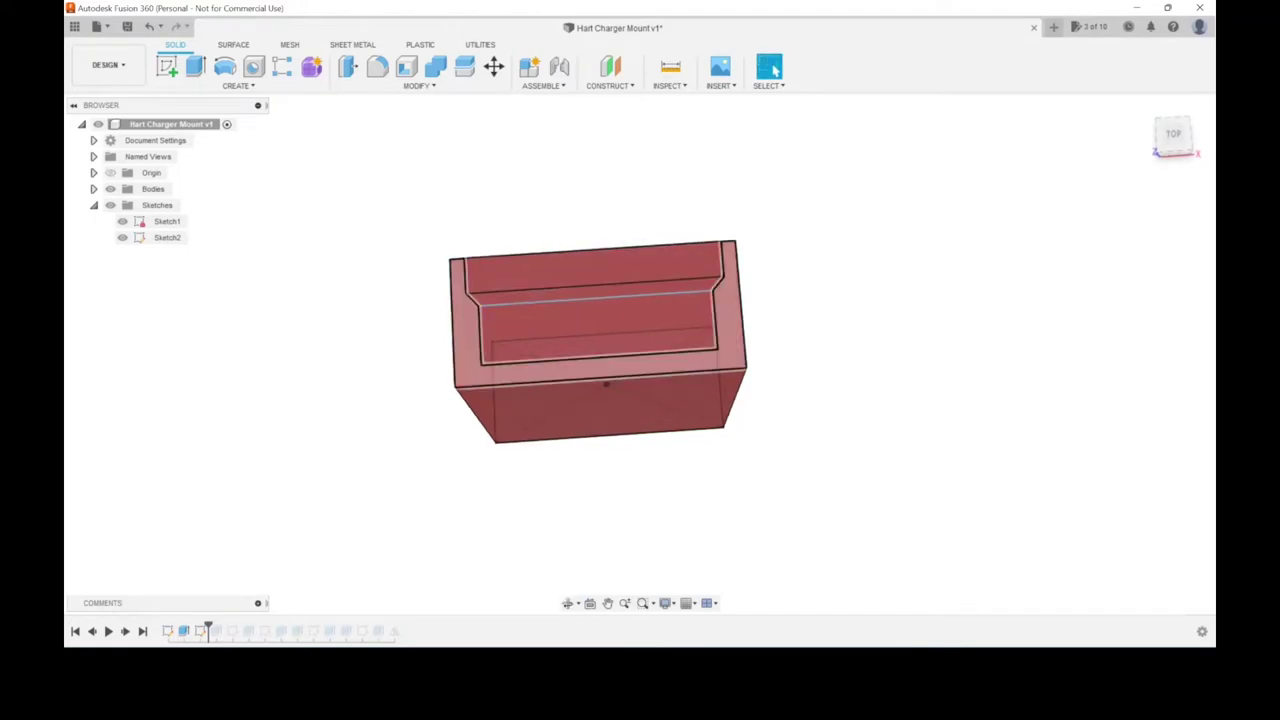
shift+middle_drag(605, 384, 605, 418)
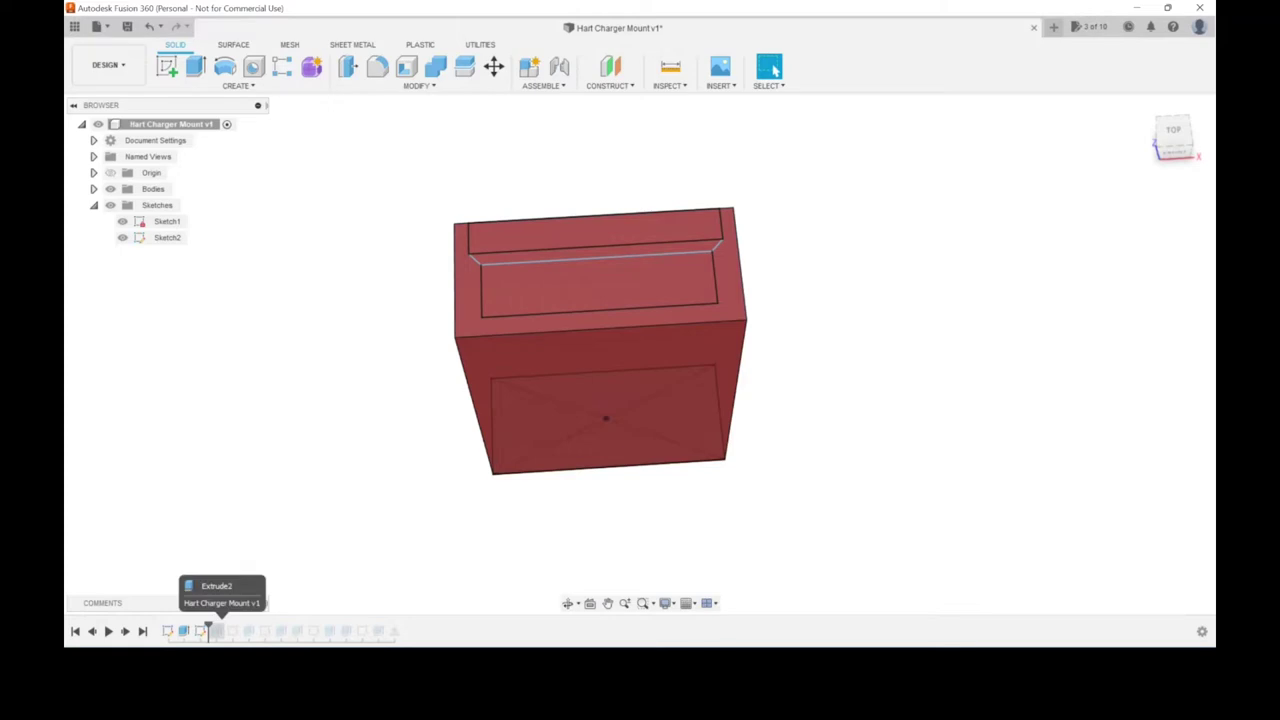
drag(208, 630, 224, 630)
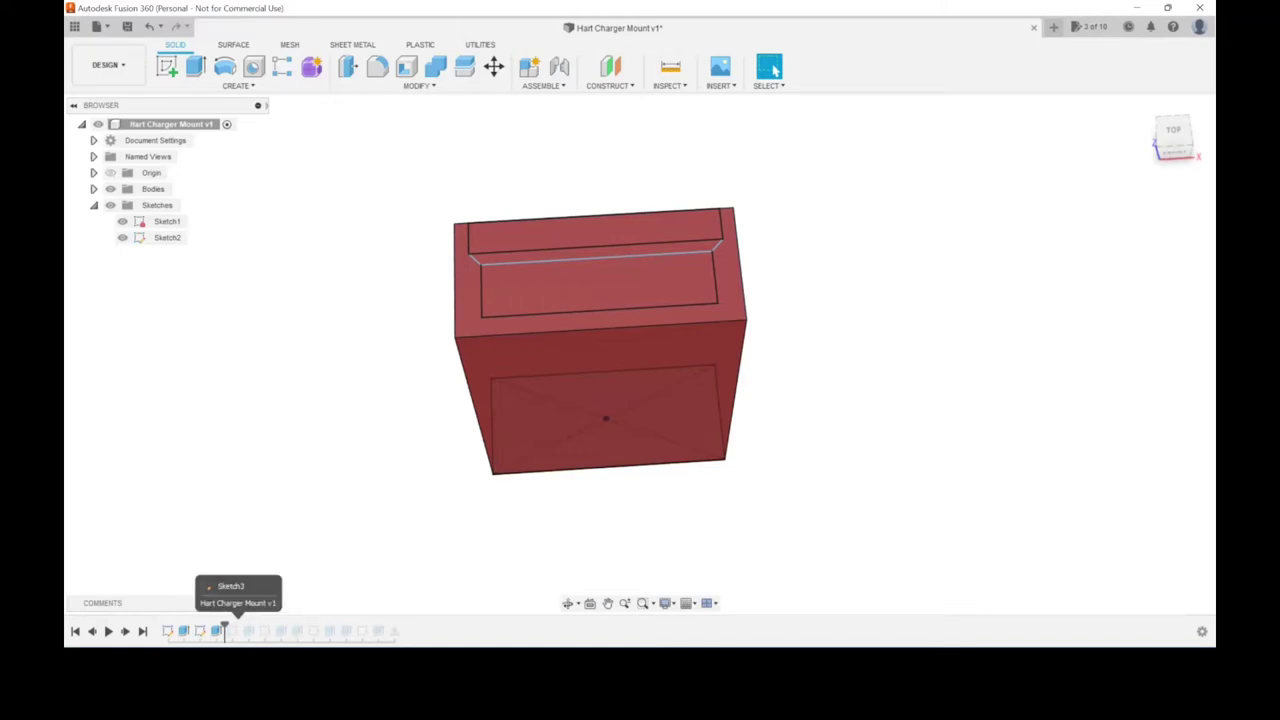
shift+middle_drag(605, 418, 604, 467)
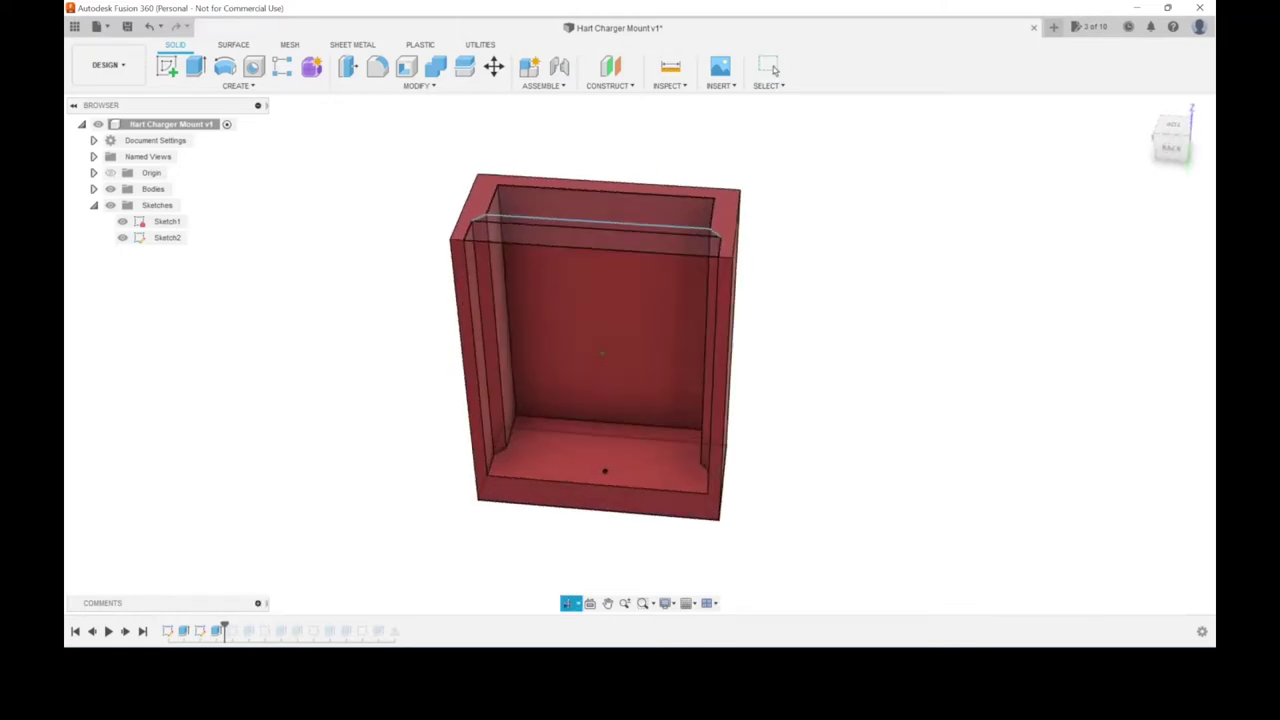
click(775, 70)
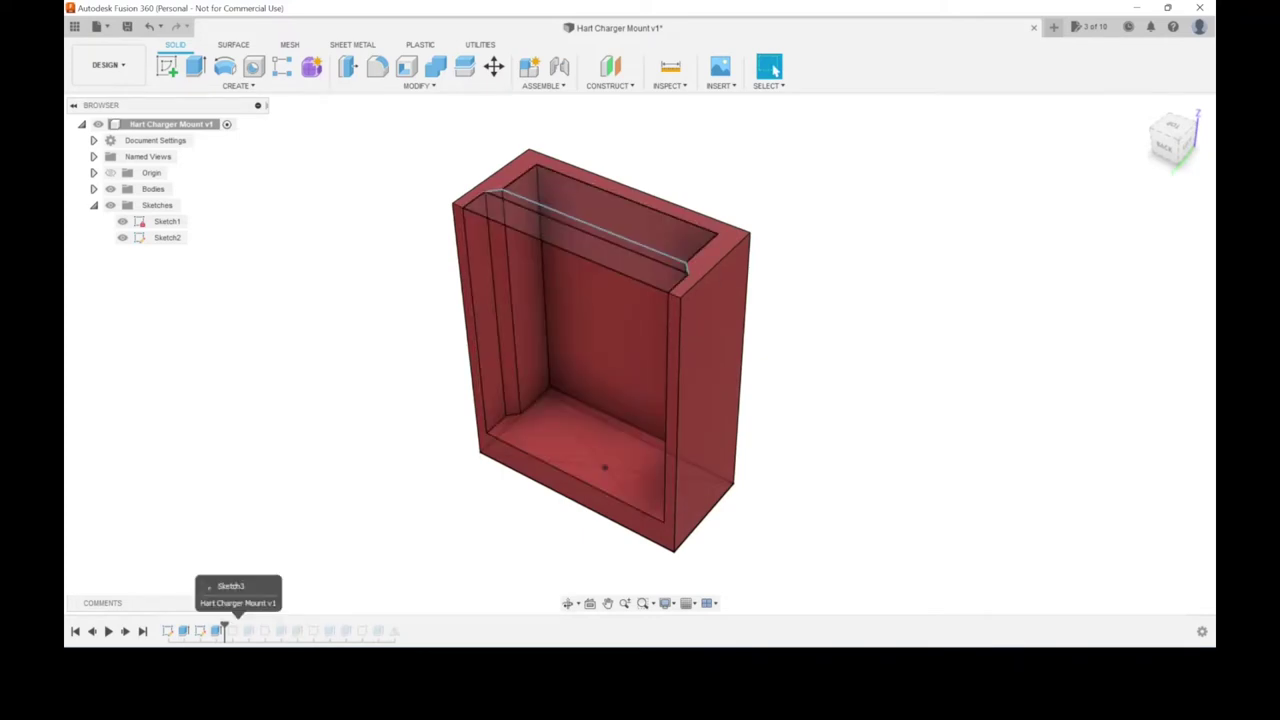
Step: Advance the timeline through Sketch3, Extrude3's front base notch, and Sketch4 on the side wall
drag(224, 630, 240, 630)
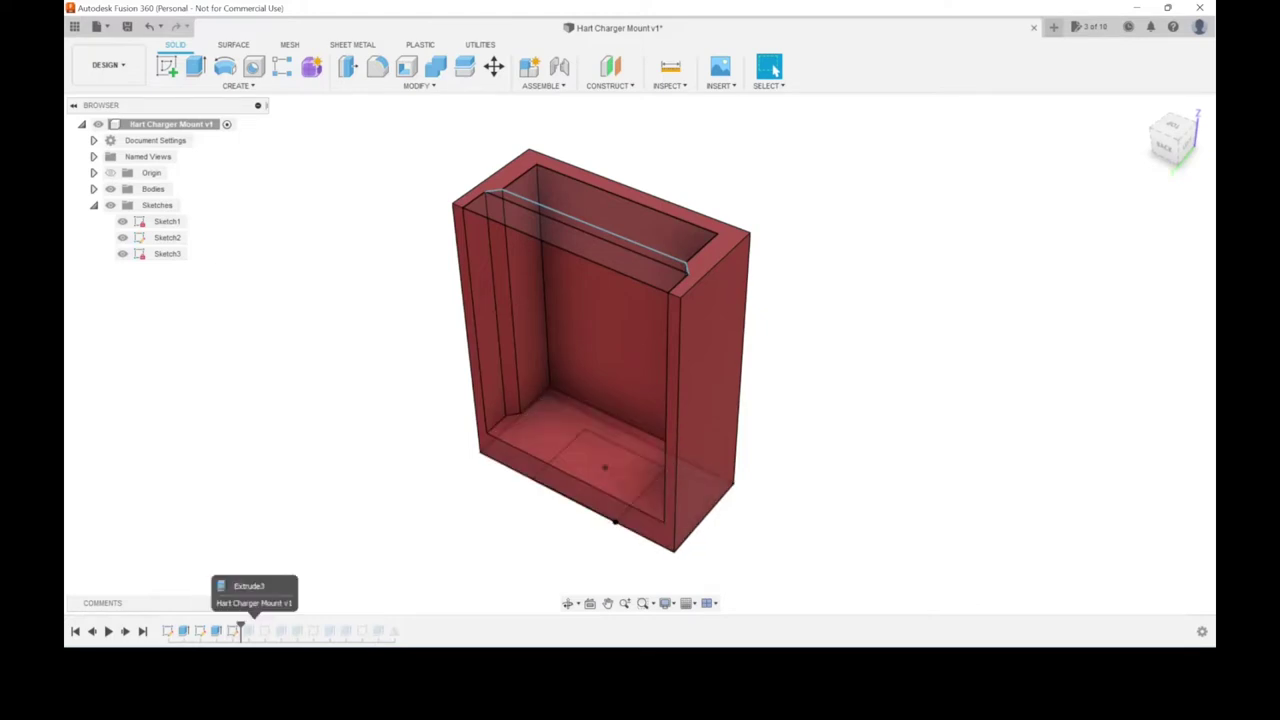
drag(240, 628, 256, 628)
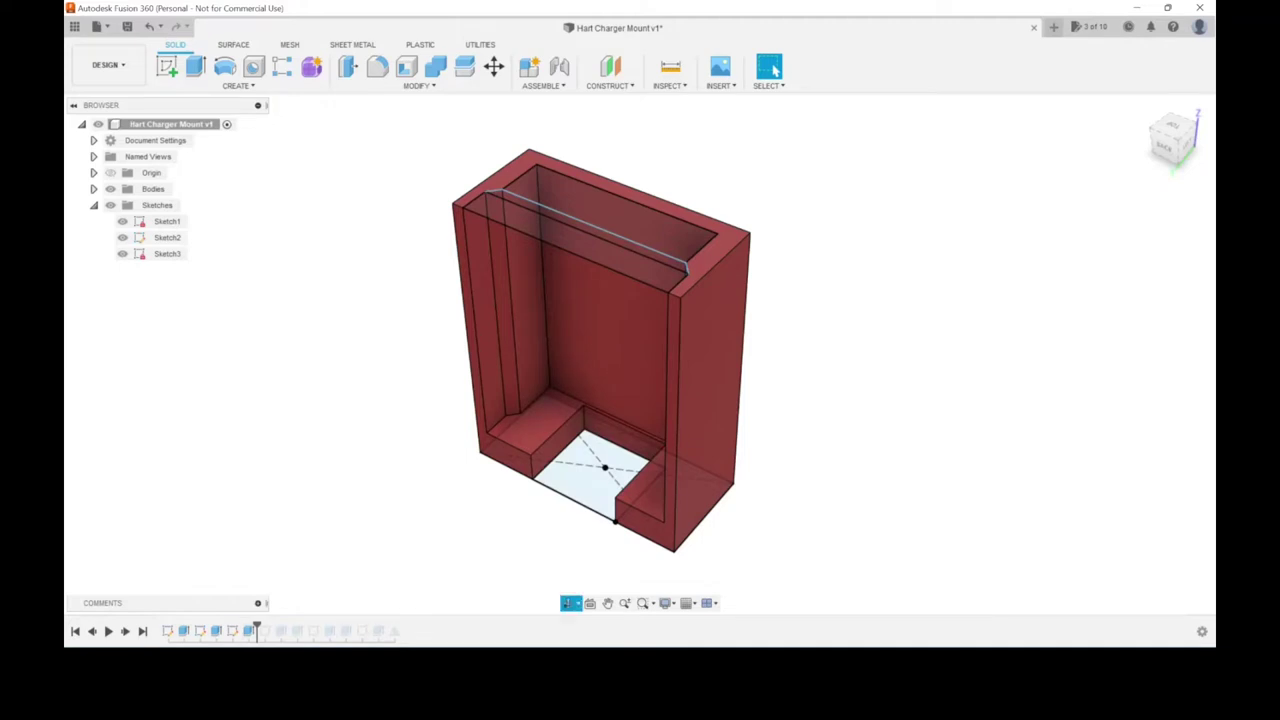
shift+middle_drag(775, 68, 773, 69)
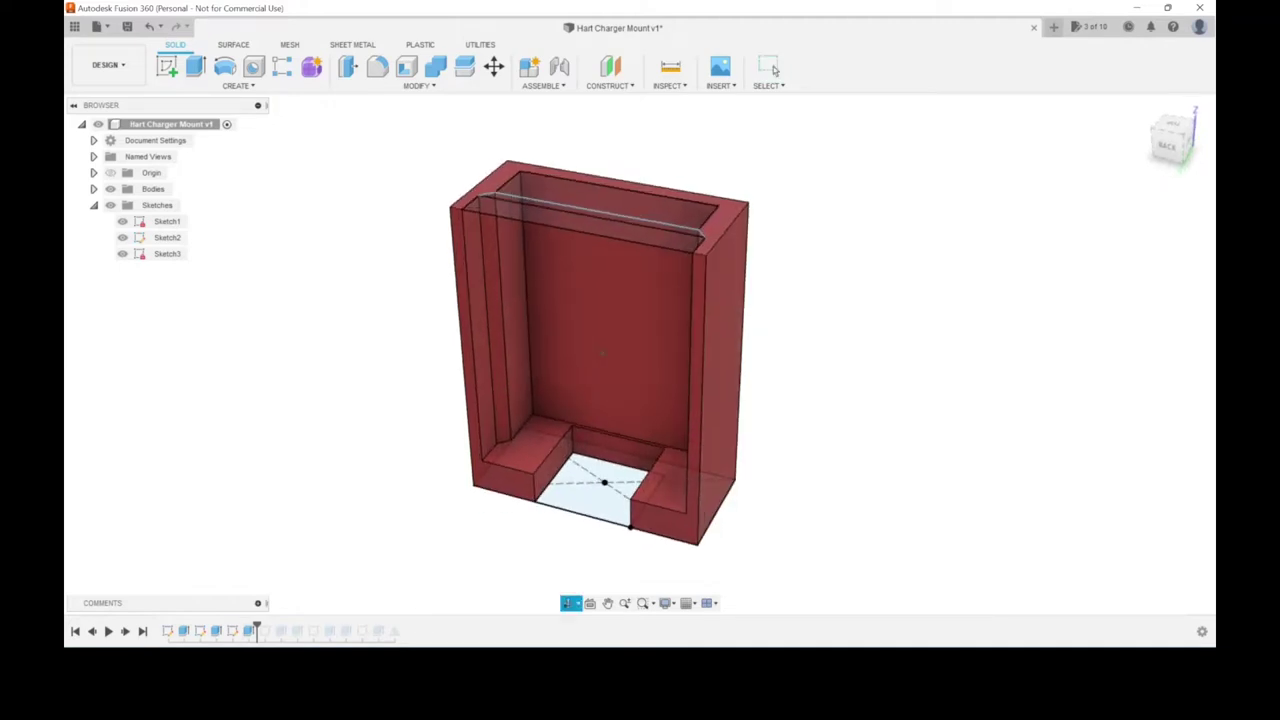
click(775, 68)
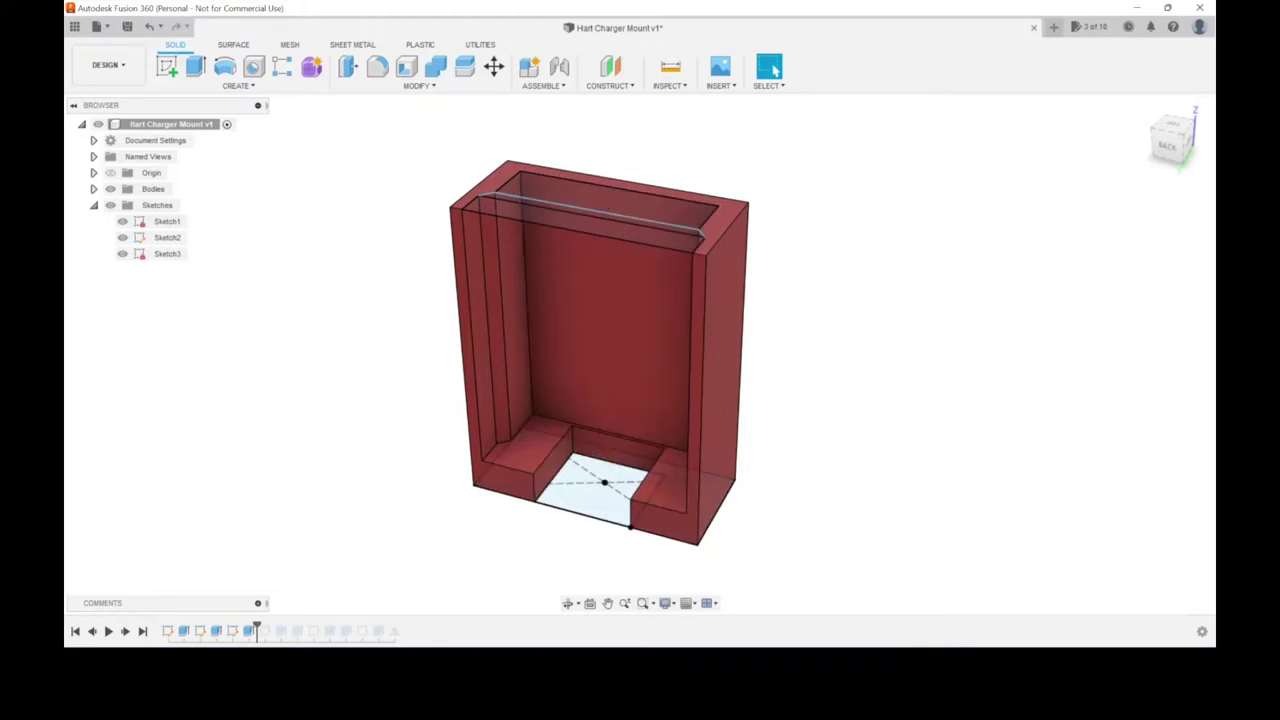
drag(256, 630, 272, 630)
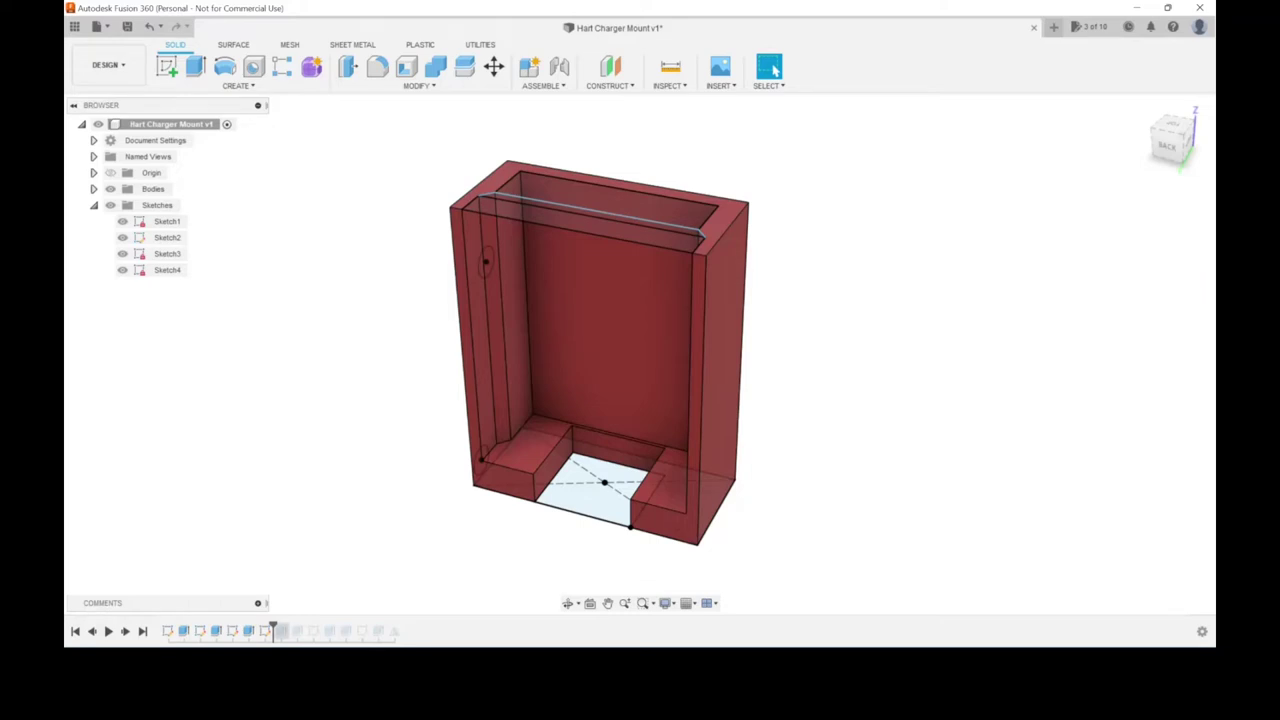
Step: Advance the timeline to Sketch5, showing the side locking holes and back-wall lines
drag(272, 630, 305, 630)
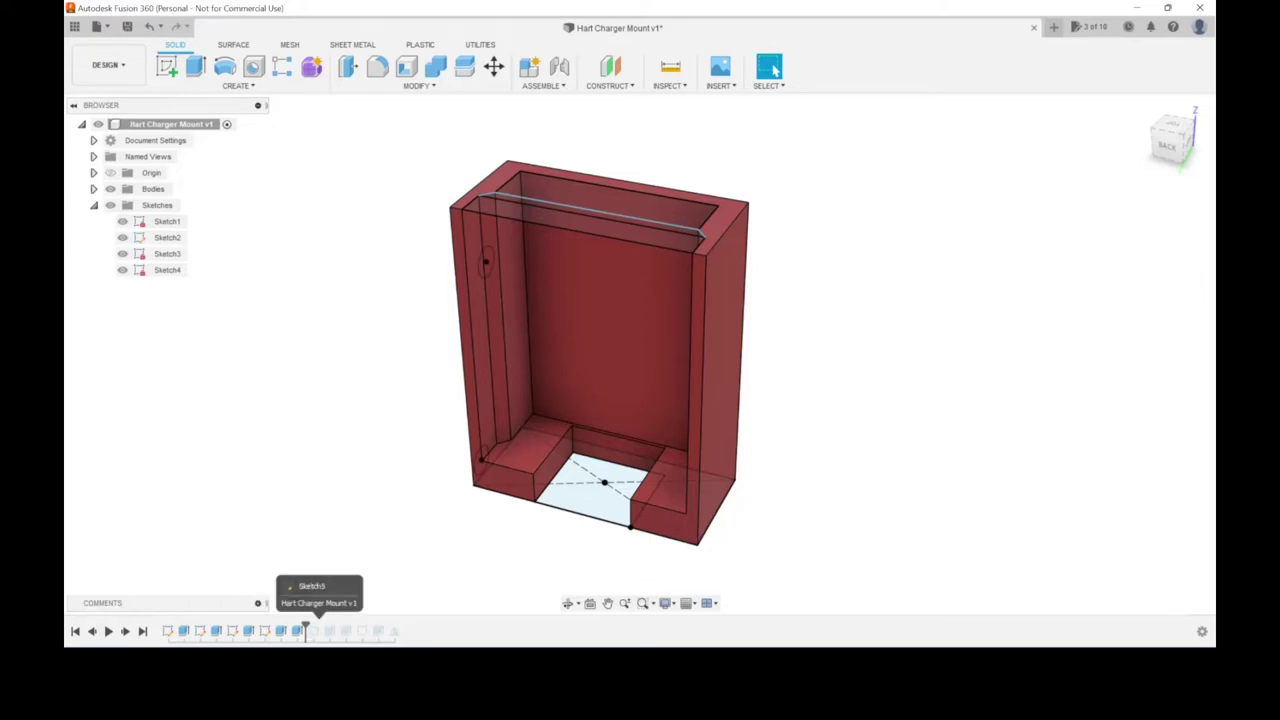
shift+middle_drag(600, 350, 640, 345)
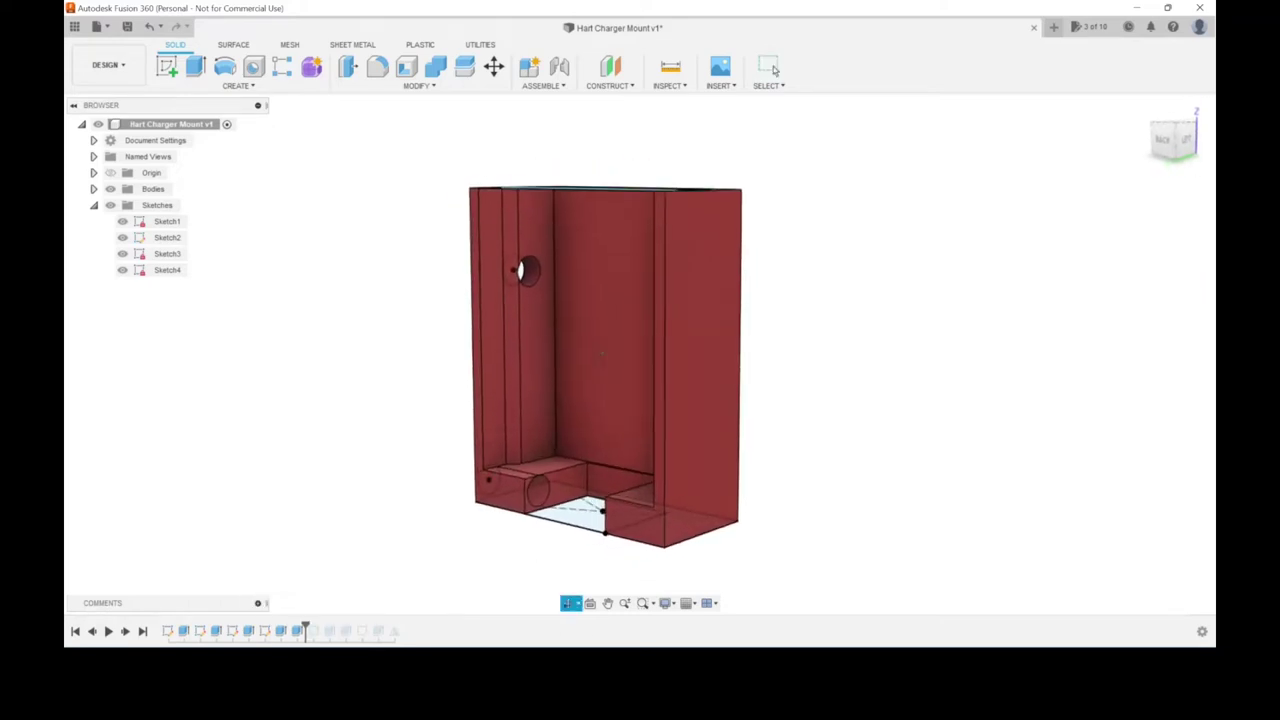
click(773, 70)
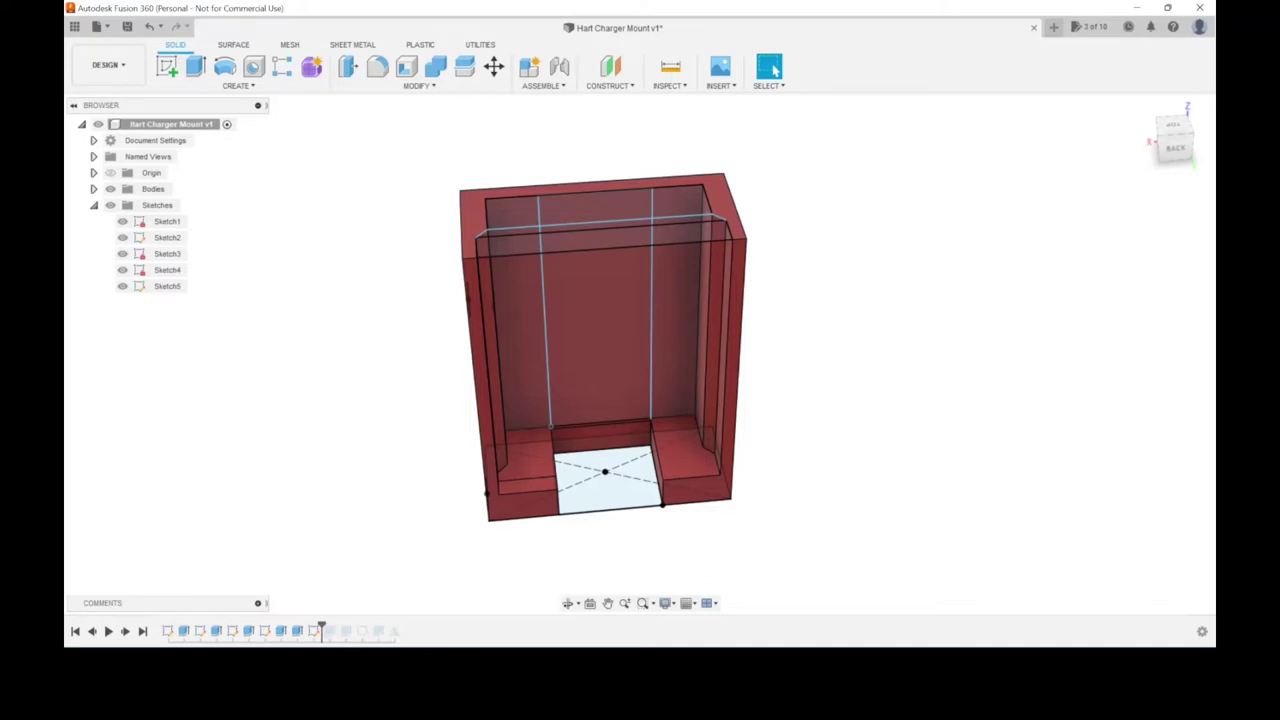
Step: Replay Extrude7 and the following feature, checking the bracket from above and front
drag(321, 626, 338, 626)
shift+middle_drag(600, 350, 560, 300)
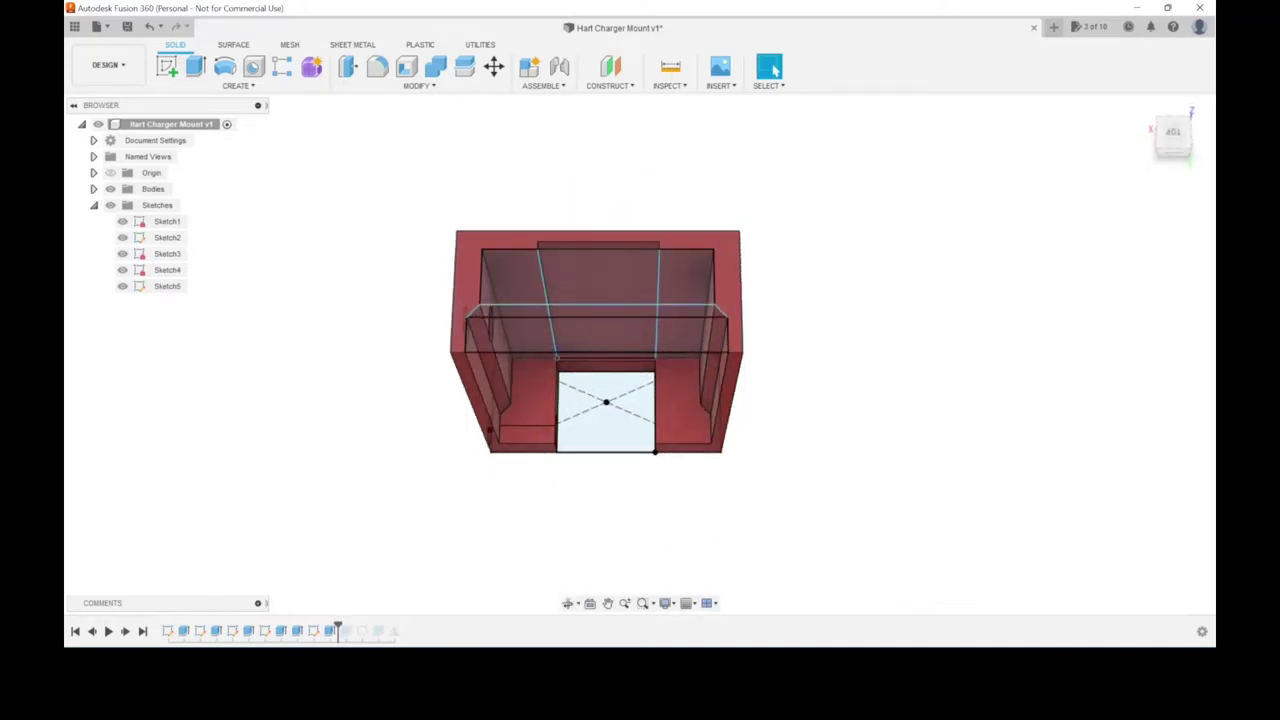
drag(338, 628, 355, 628)
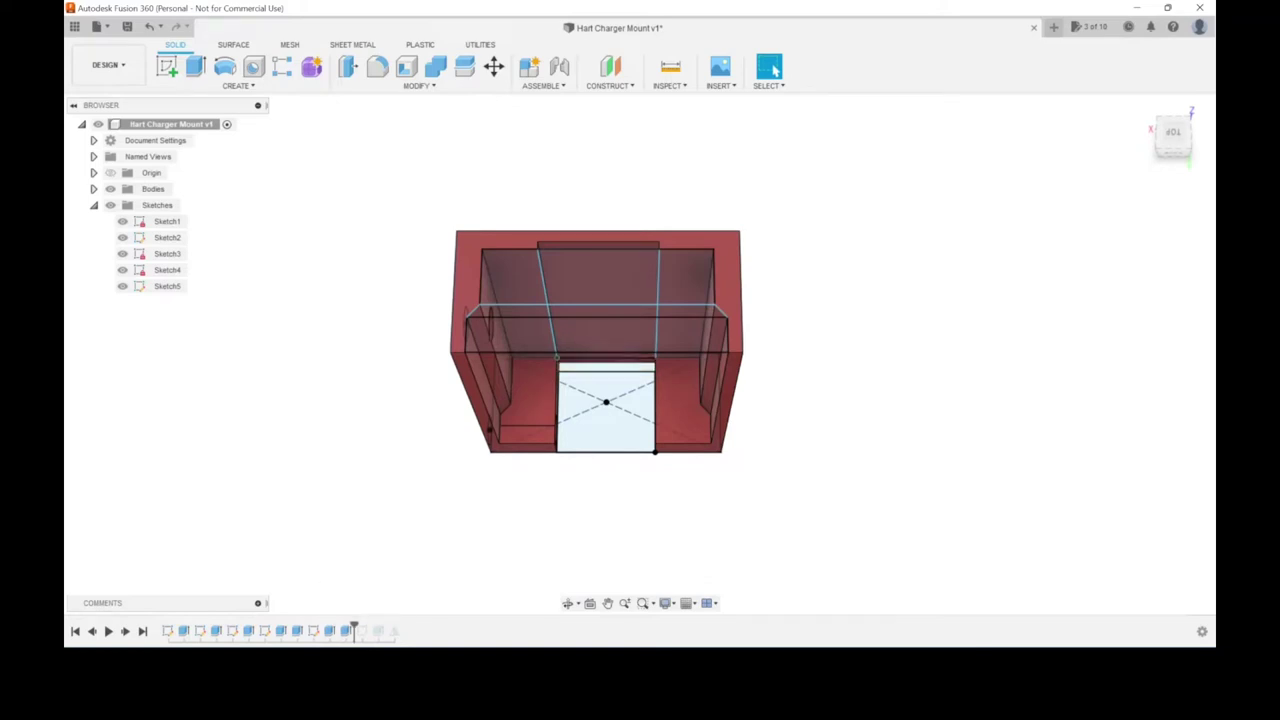
shift+middle_drag(600, 380, 600, 340)
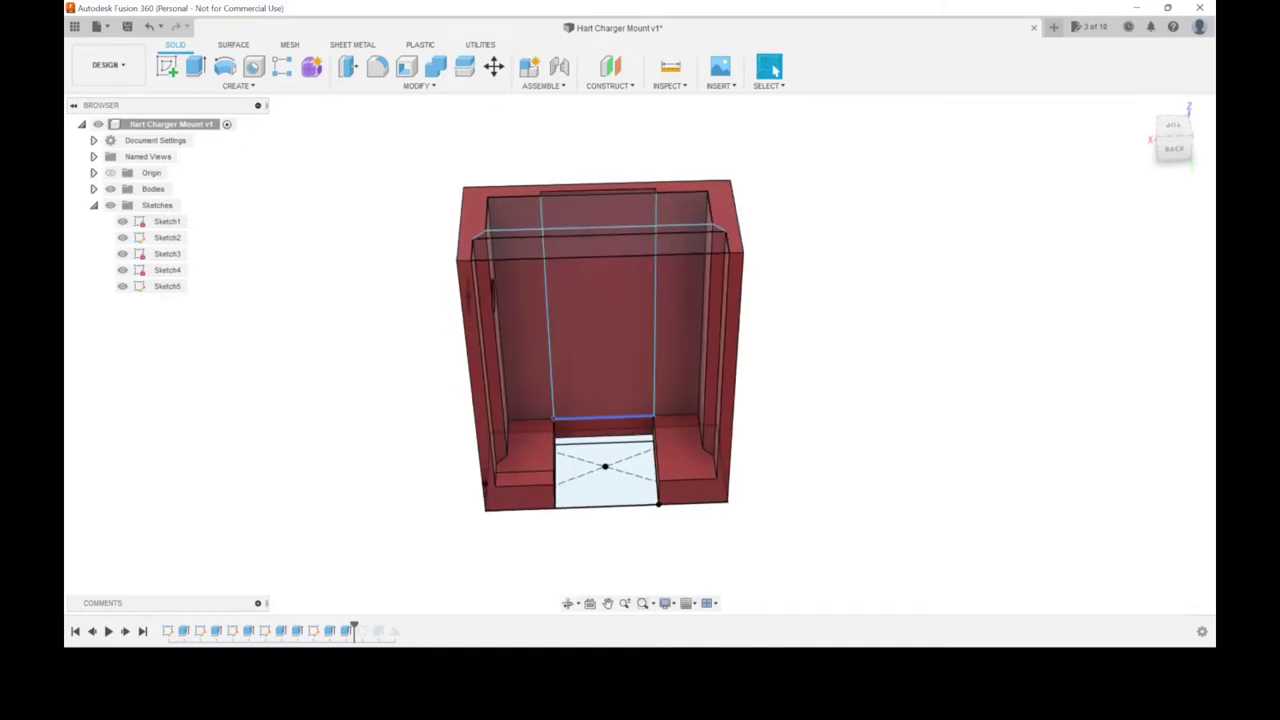
Step: Replay Sketch6's circles, Extrude8's back-wall screw holes, and Mirror1 making four holes
drag(353, 630, 372, 630)
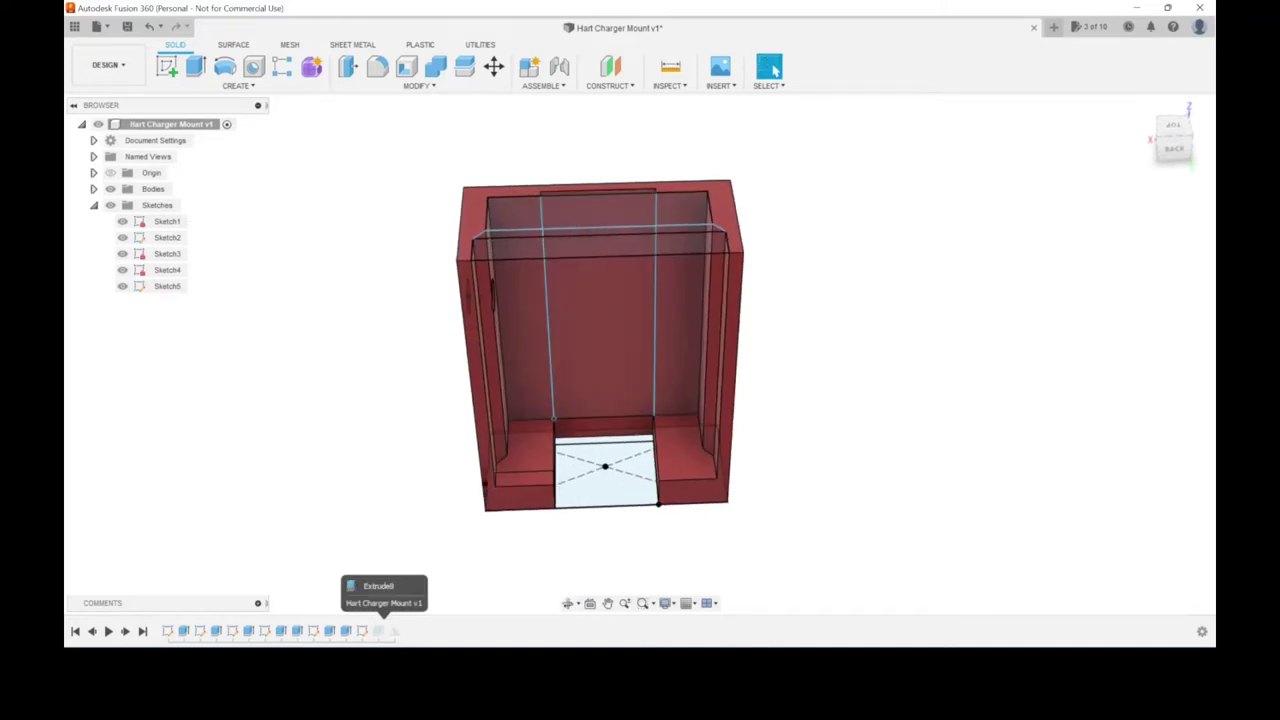
shift+middle_drag(600, 380, 600, 330)
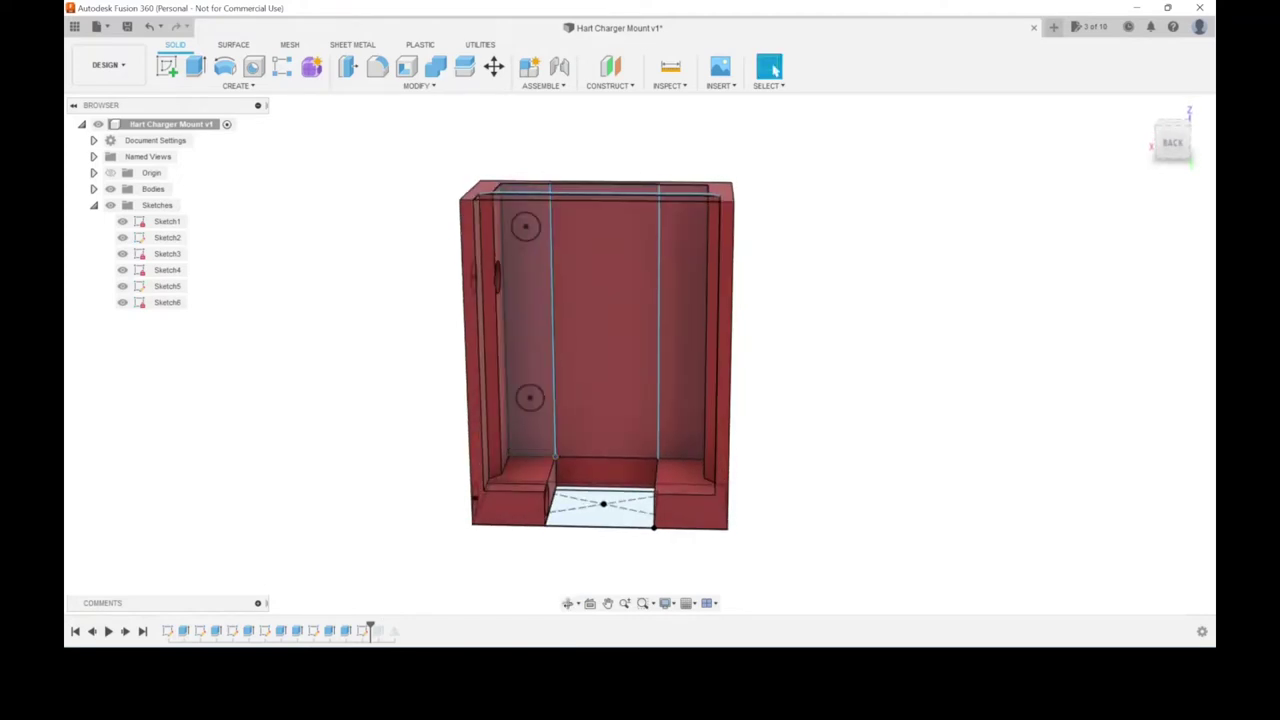
drag(370, 630, 386, 630)
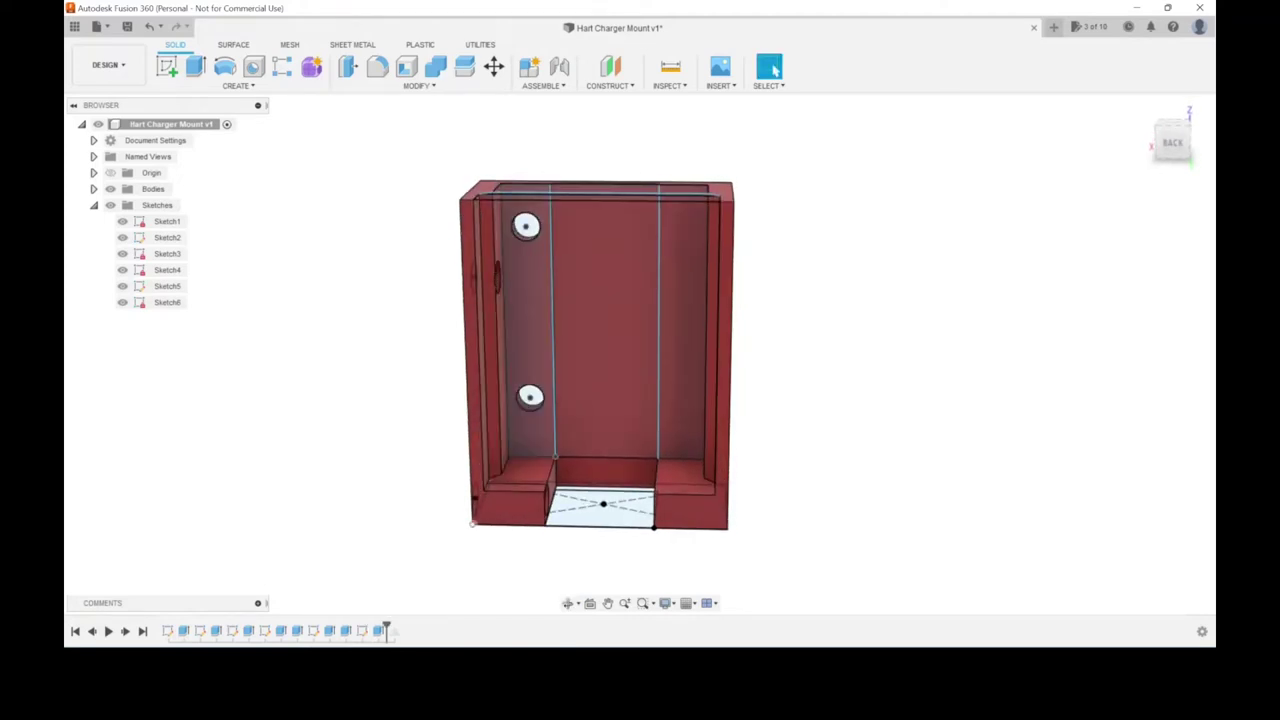
drag(386, 630, 400, 630)
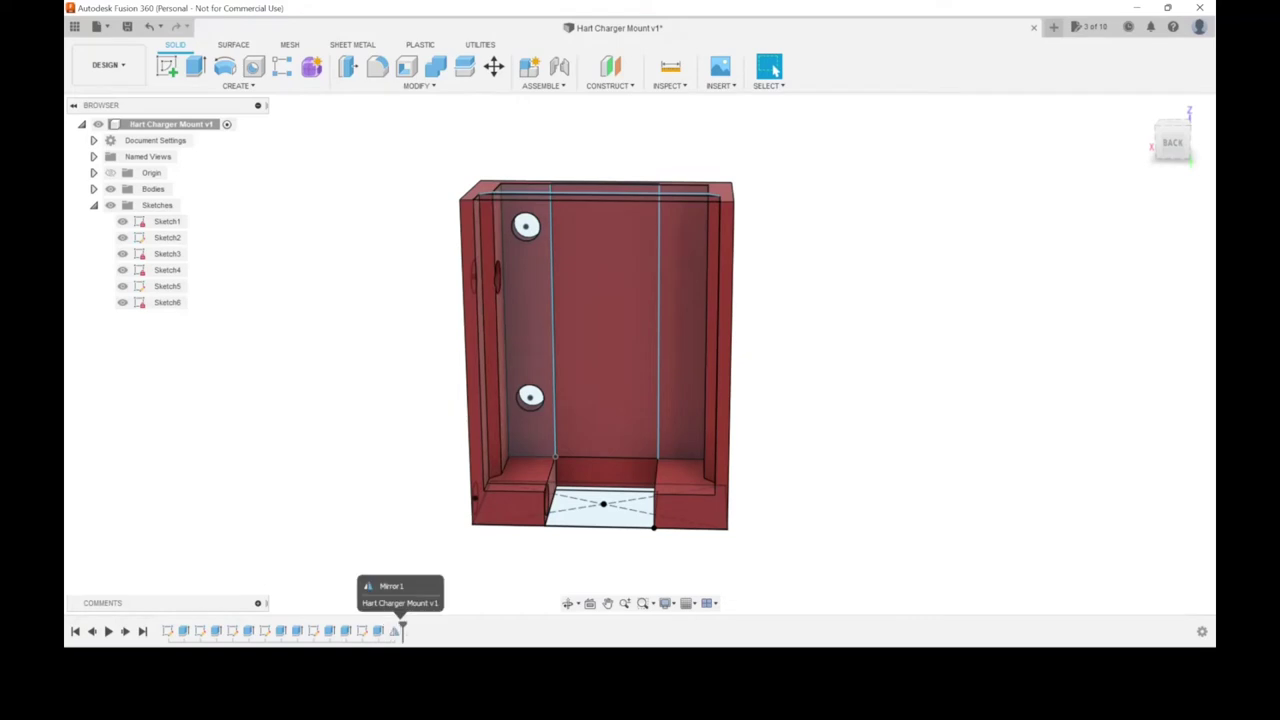